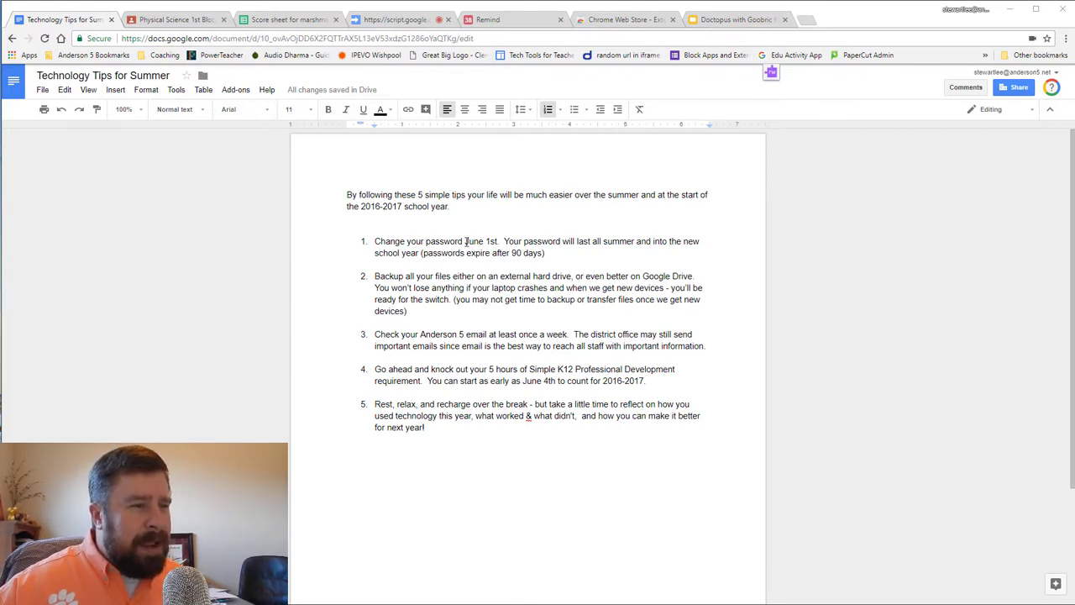
- Select '5 simple tips' and post the comment 'Please spell out numbers.' on it
left_click_drag(418, 194, 431, 194)
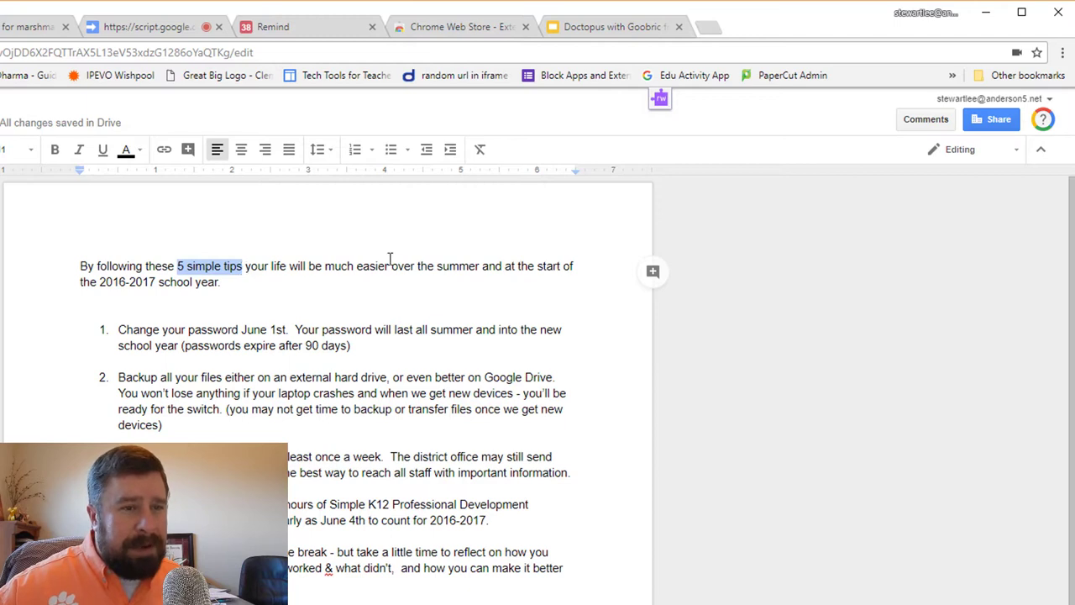
left_click(655, 272)
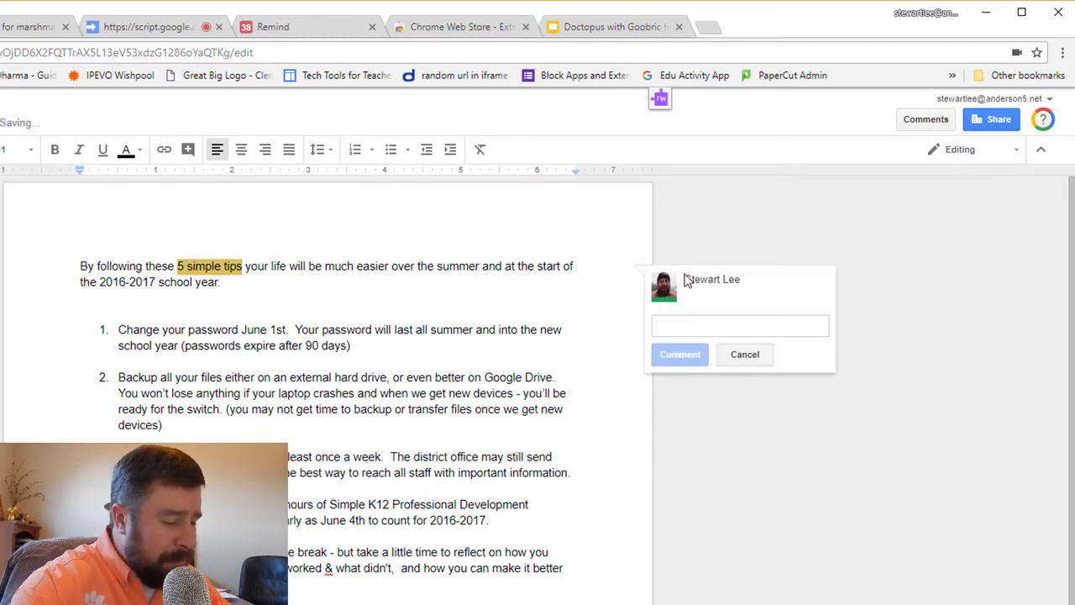
type("Please speel")
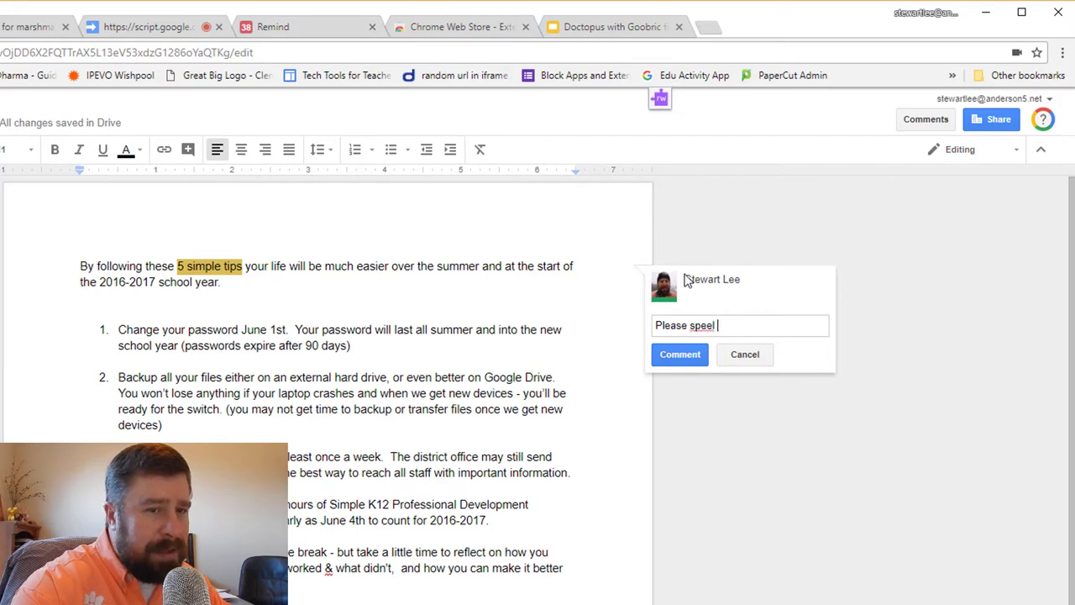
key("BackSpace")
key("BackSpace")
type("ll ")
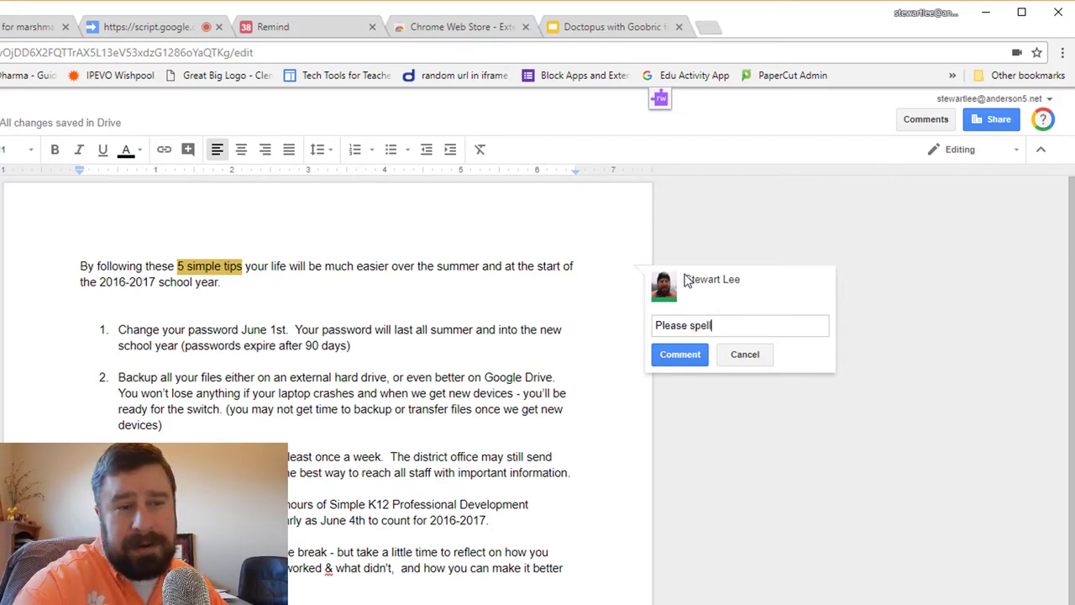
type("out n")
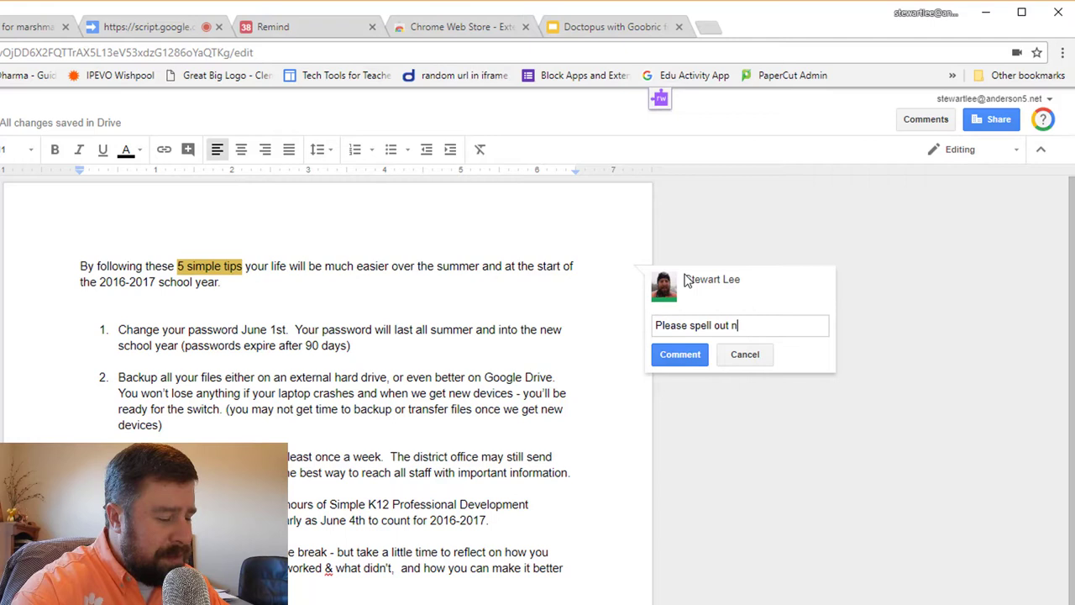
type("umbers.")
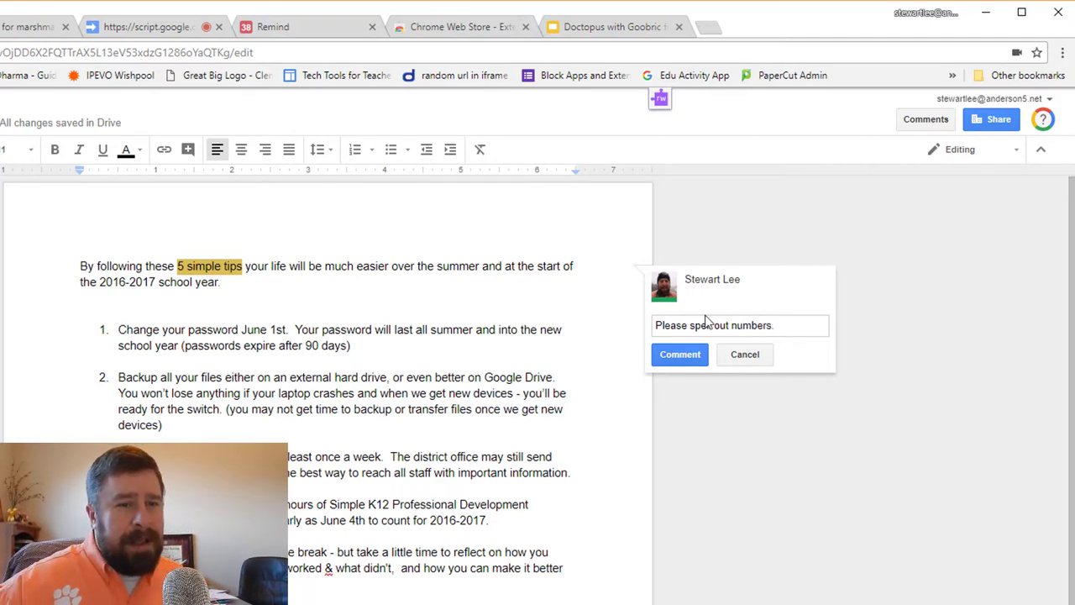
left_click(682, 360)
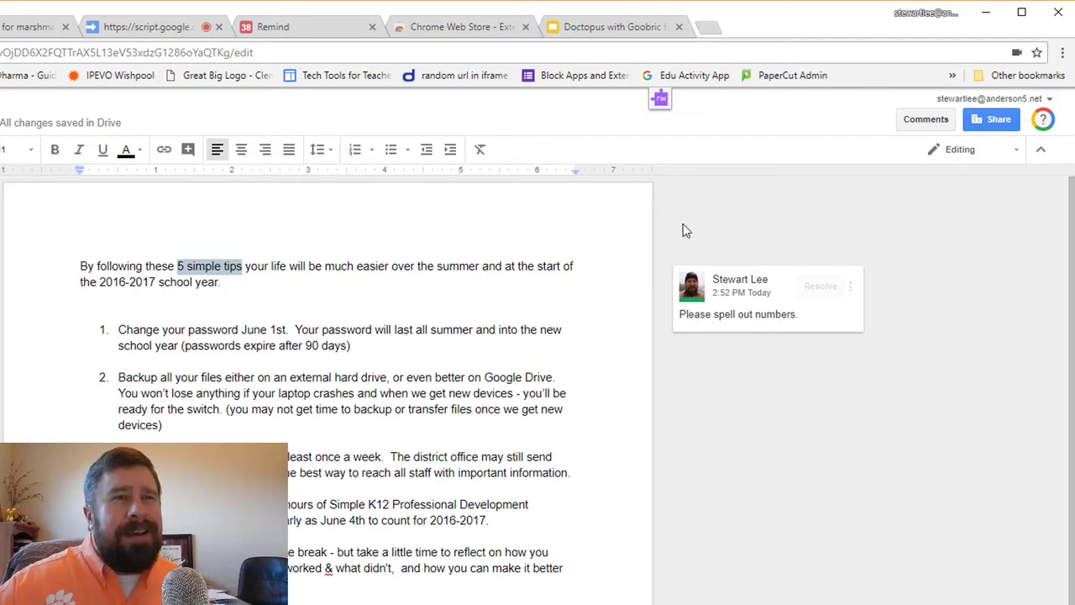
- Show the Read&Write extension toolbar above the document
left_click(660, 101)
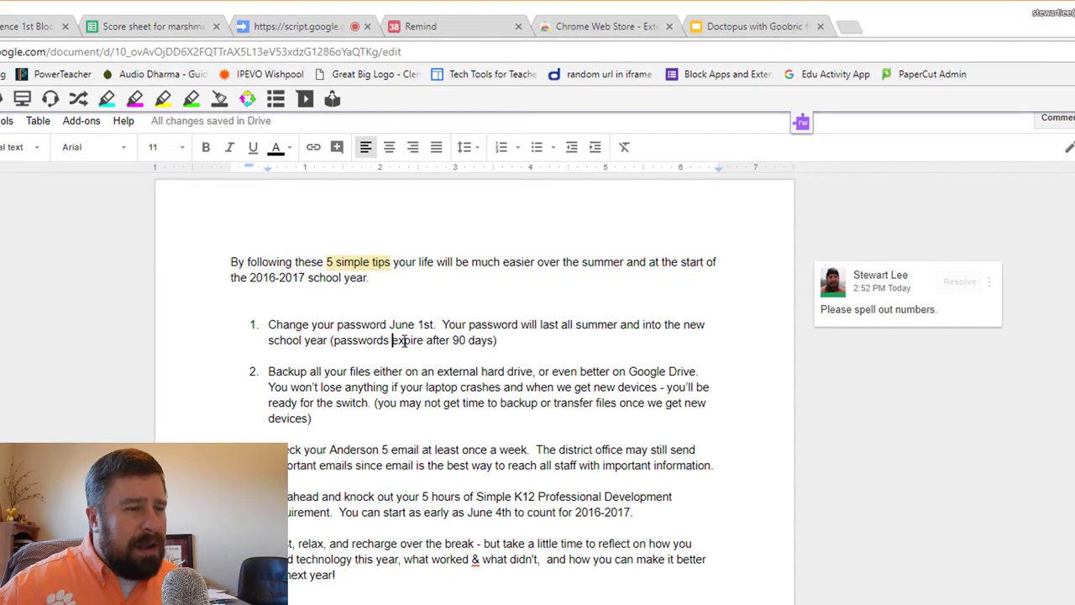
- Record a Read&Write voice note and insert it as a comment on 'expire after 90 days'
left_click_drag(392, 340, 496, 340)
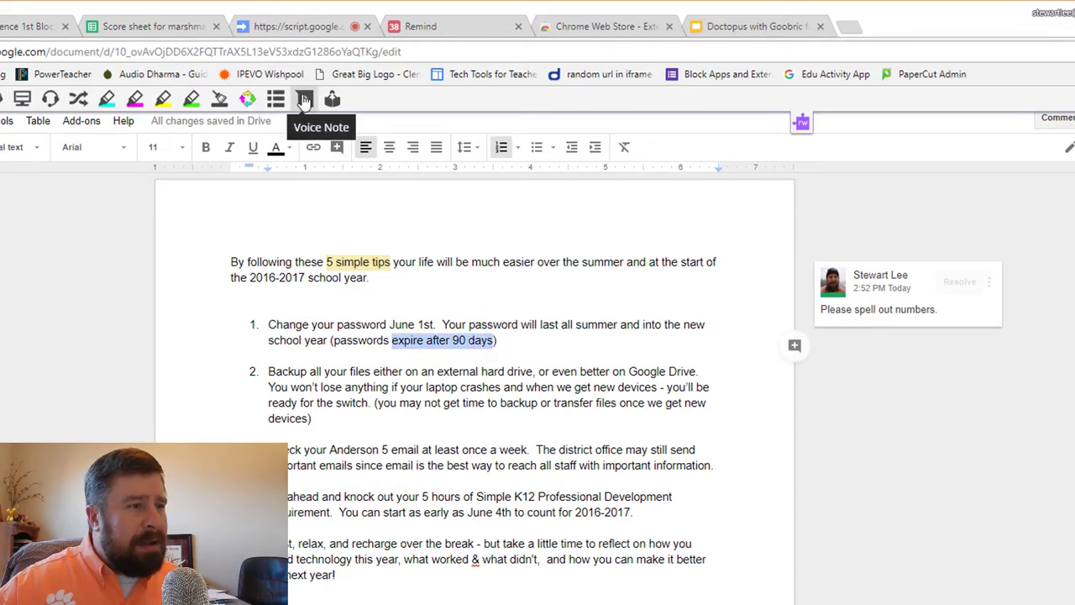
left_click(304, 100)
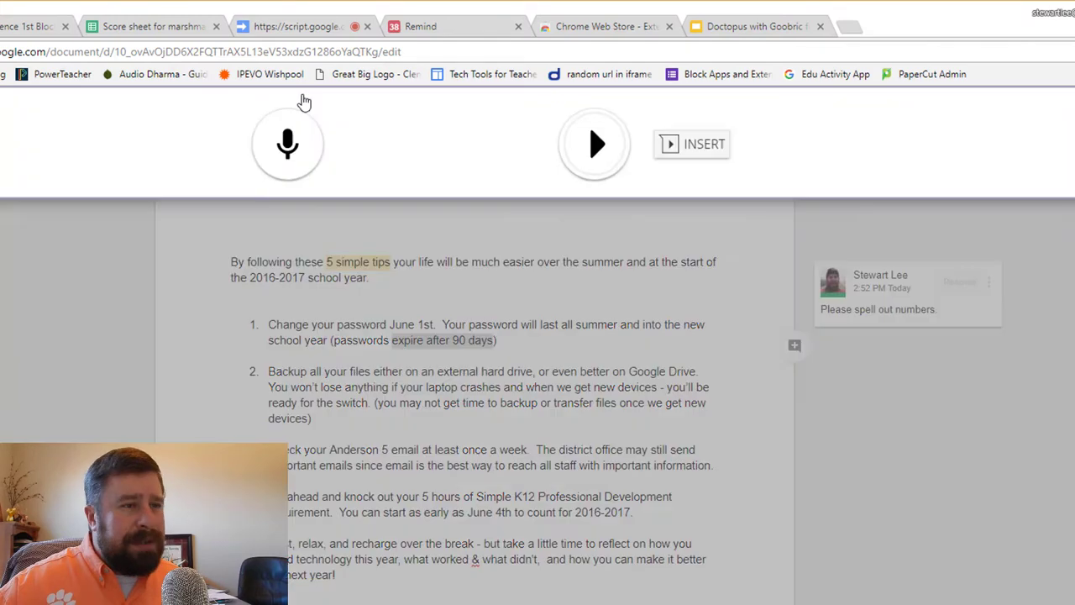
left_click(293, 149)
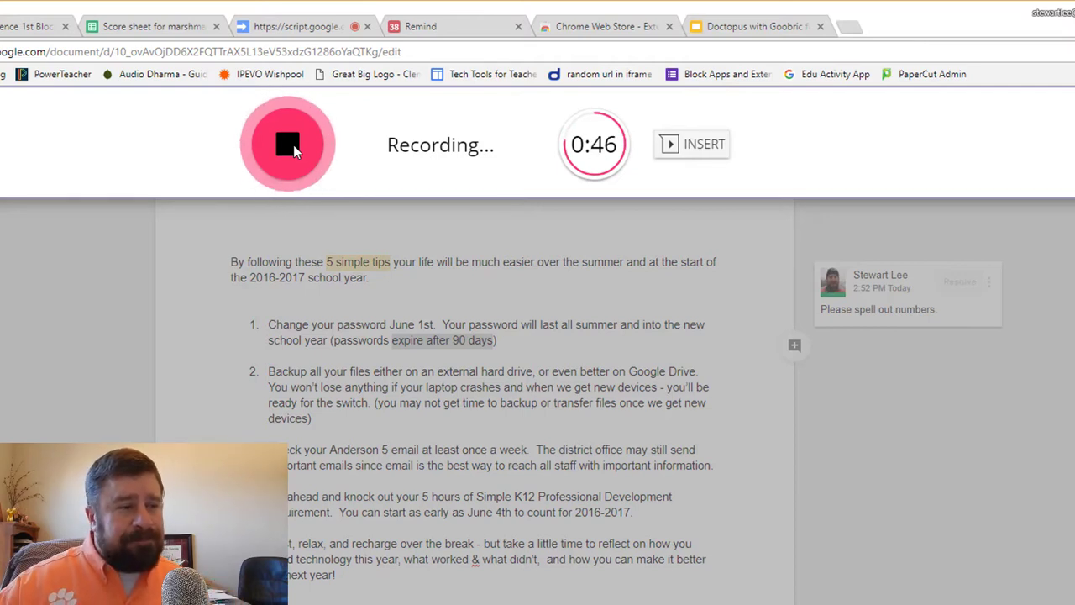
left_click(293, 145)
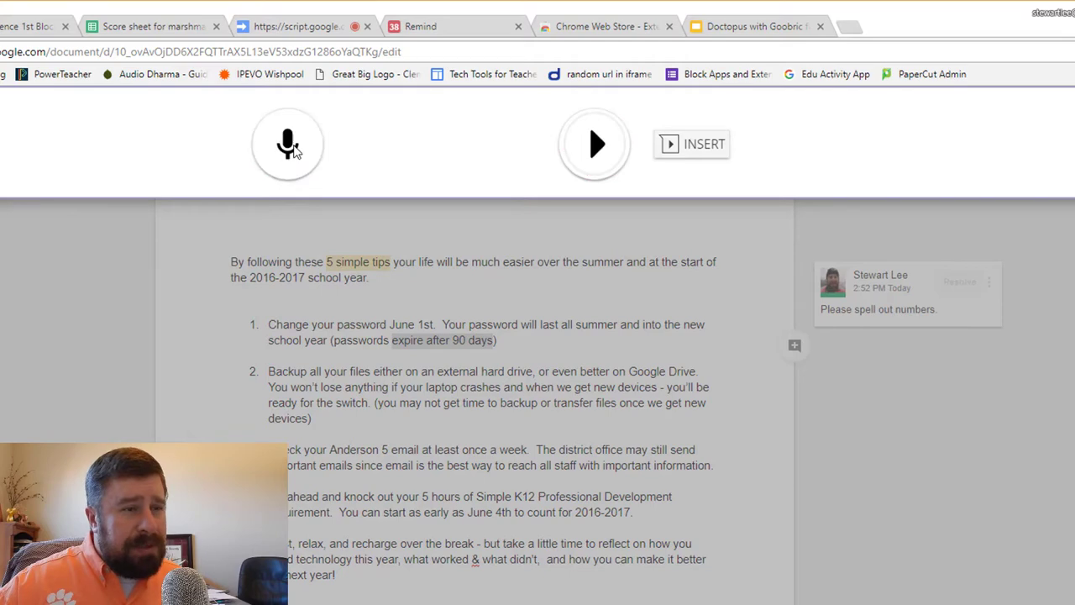
left_click(688, 144)
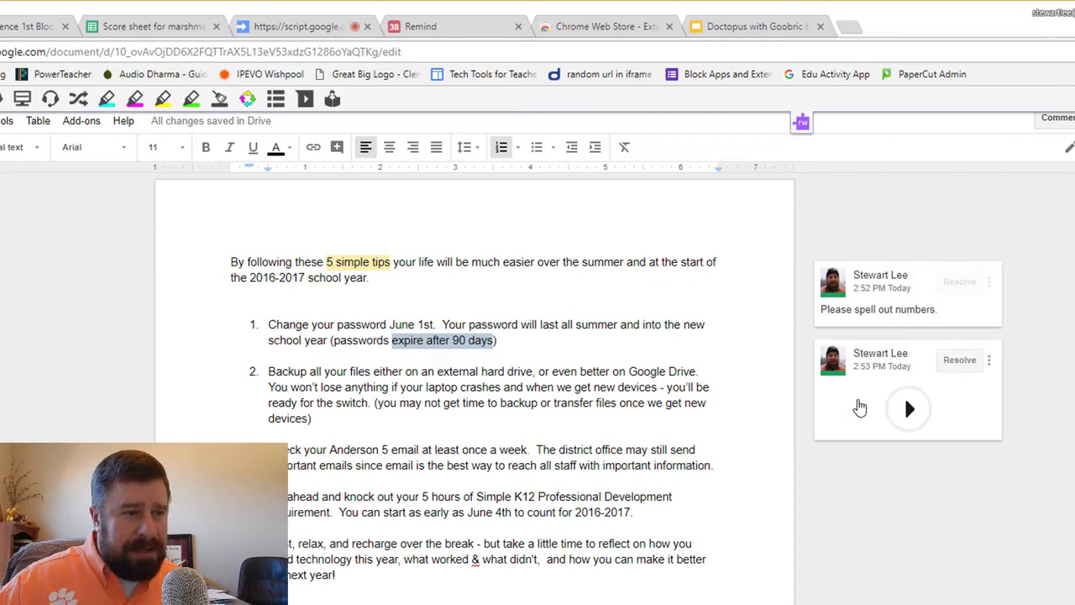
- Play back the new voice comment, then stop it
left_click(370, 326)
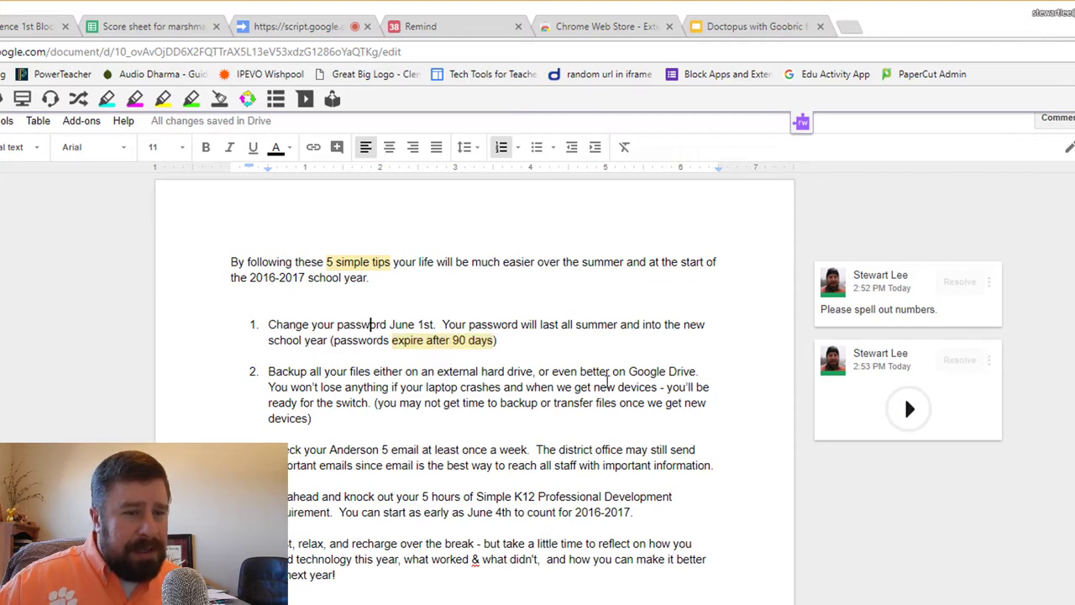
left_click(923, 361)
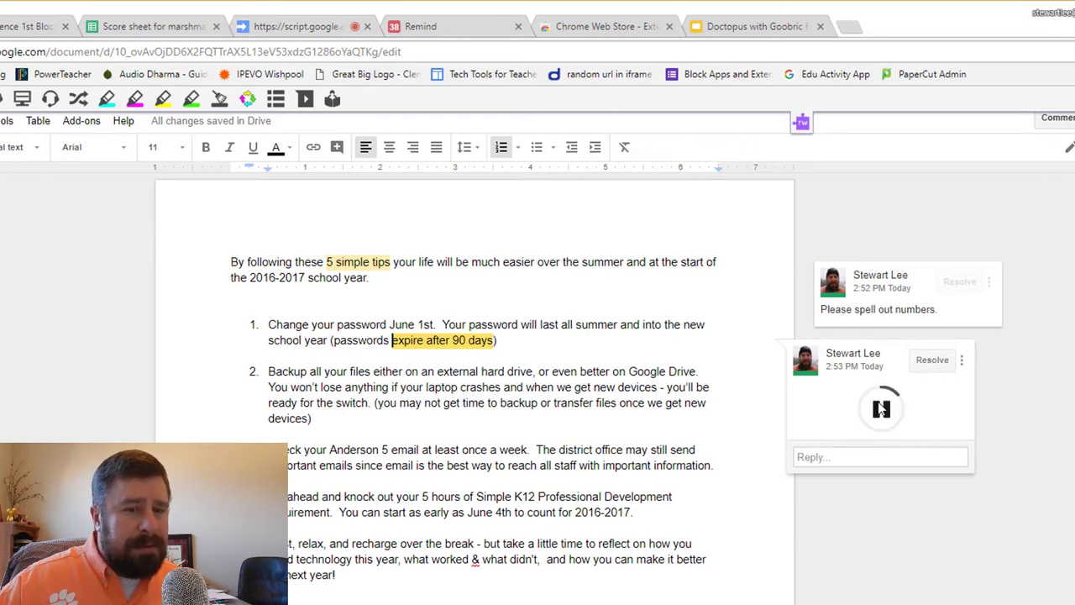
left_click(881, 409)
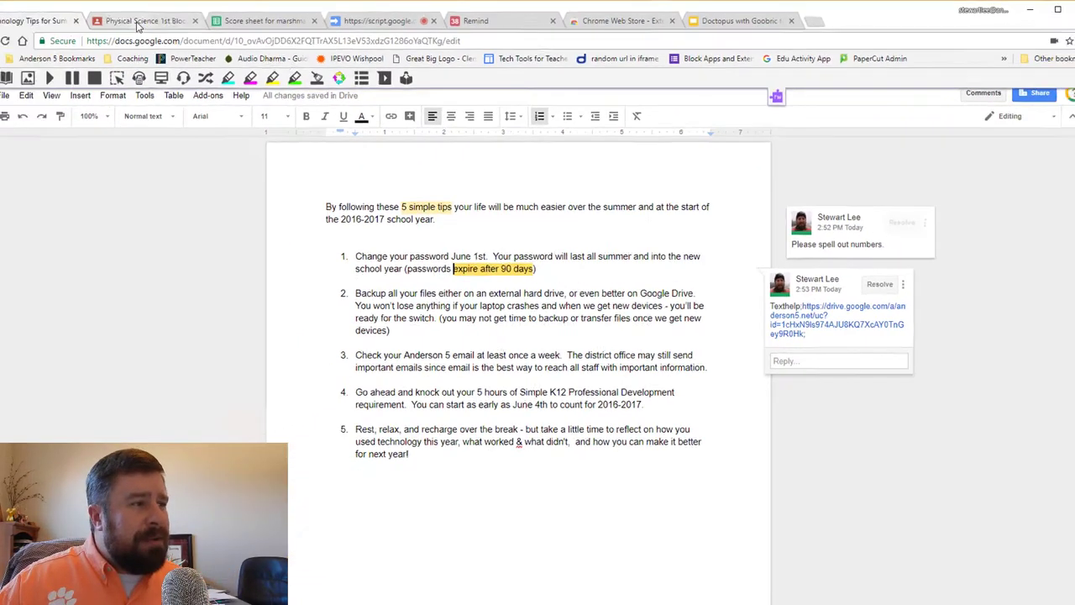
- Open the first student's Electromagnets Lab submission in the Physical Science class
left_click(172, 19)
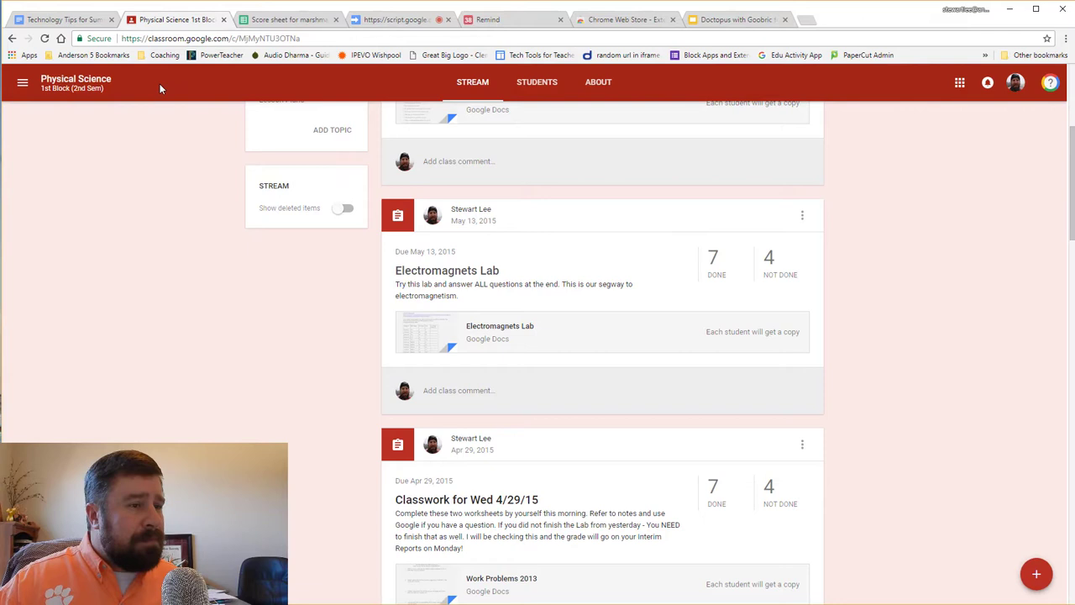
left_click(470, 272)
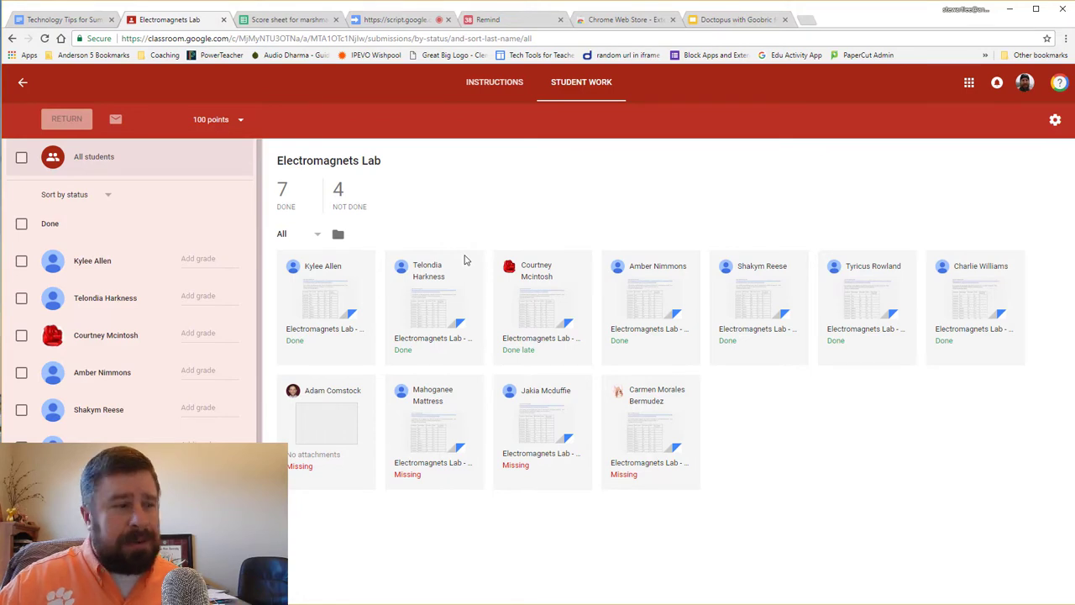
left_click(84, 267)
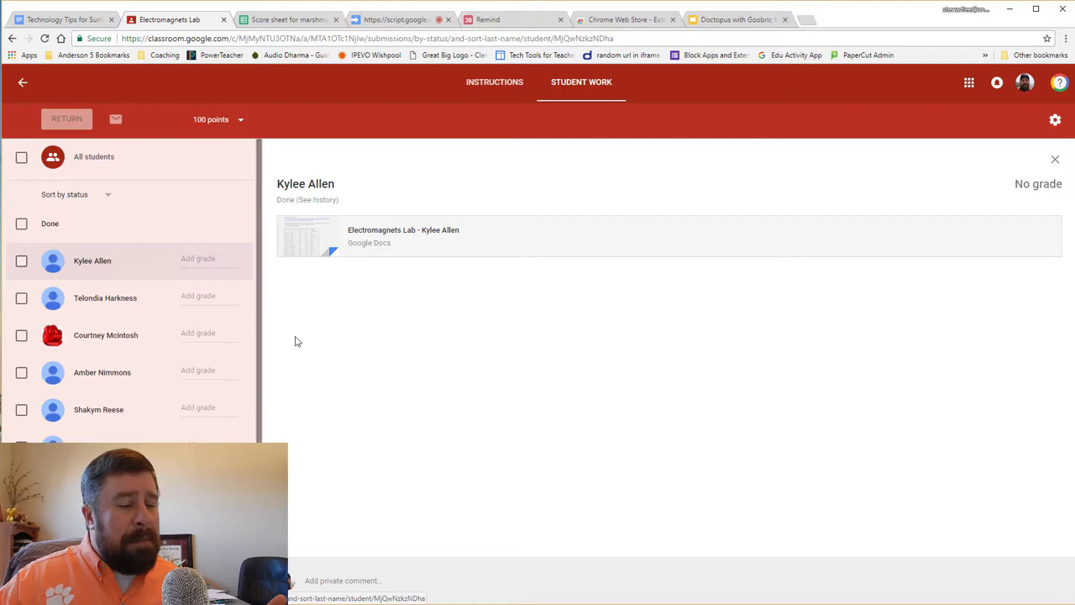
- Post the private comment 'Please see me after class about missing work.'
left_click(357, 581)
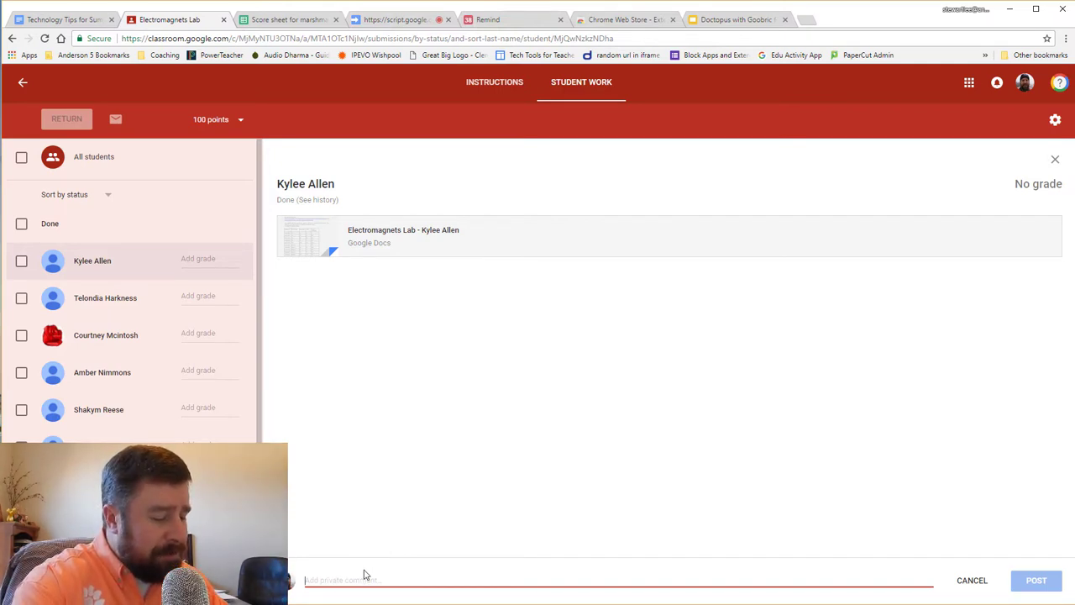
type("Plas")
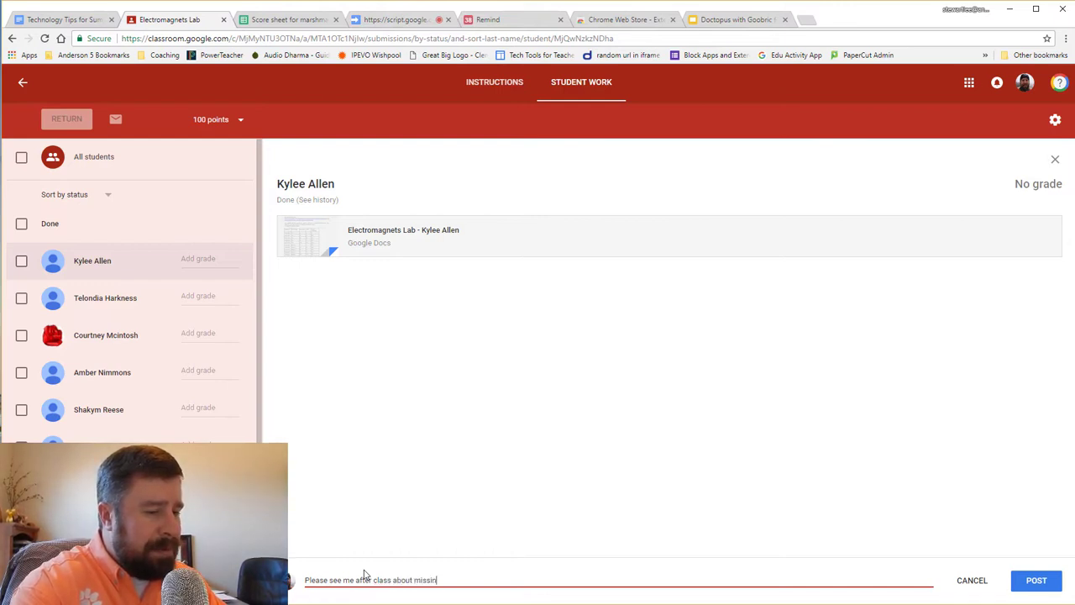
type("rk.")
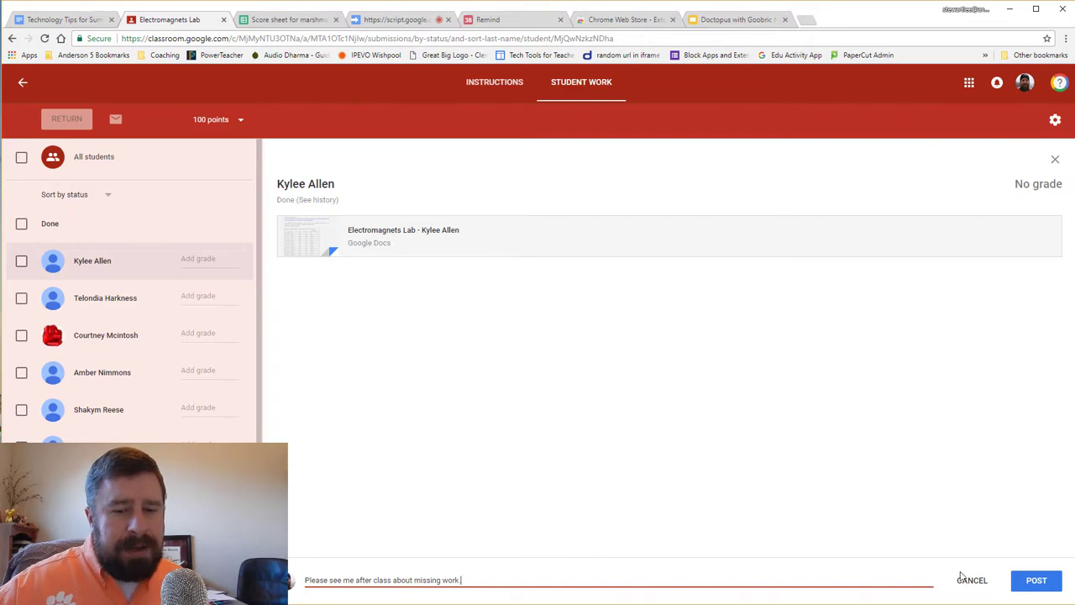
left_click(1033, 579)
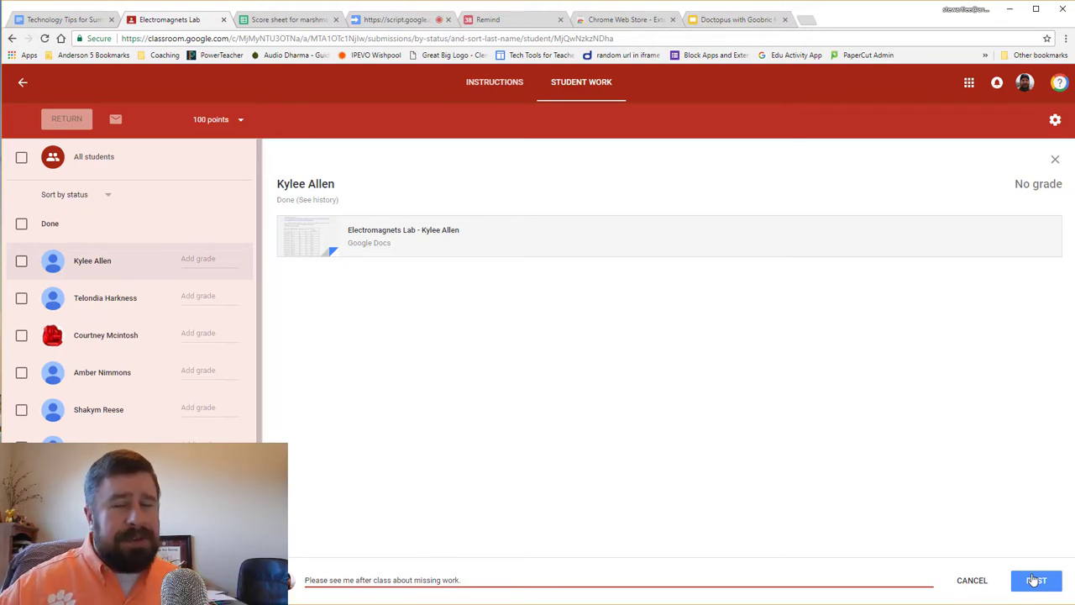
left_click(977, 586)
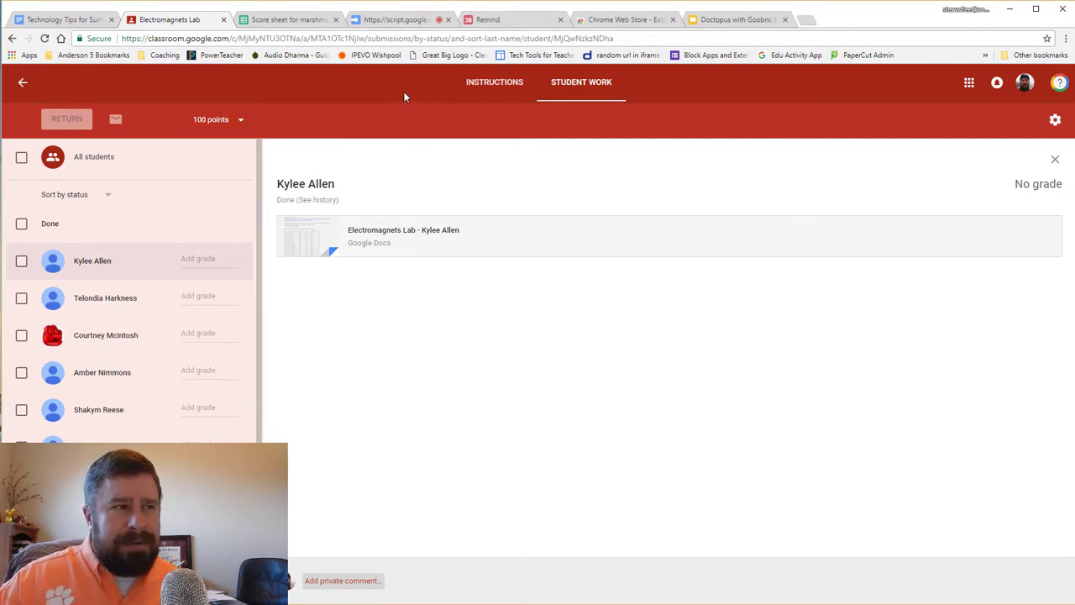
- In Goobric, score the current student's Use of Class Time and advance to the next student
left_click(375, 20)
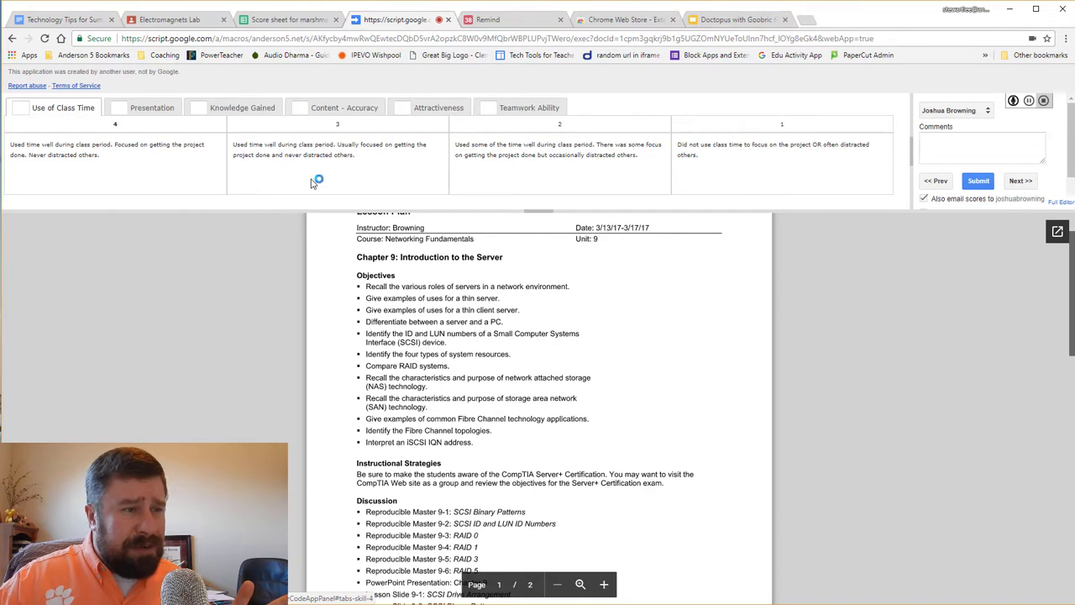
left_click(545, 126)
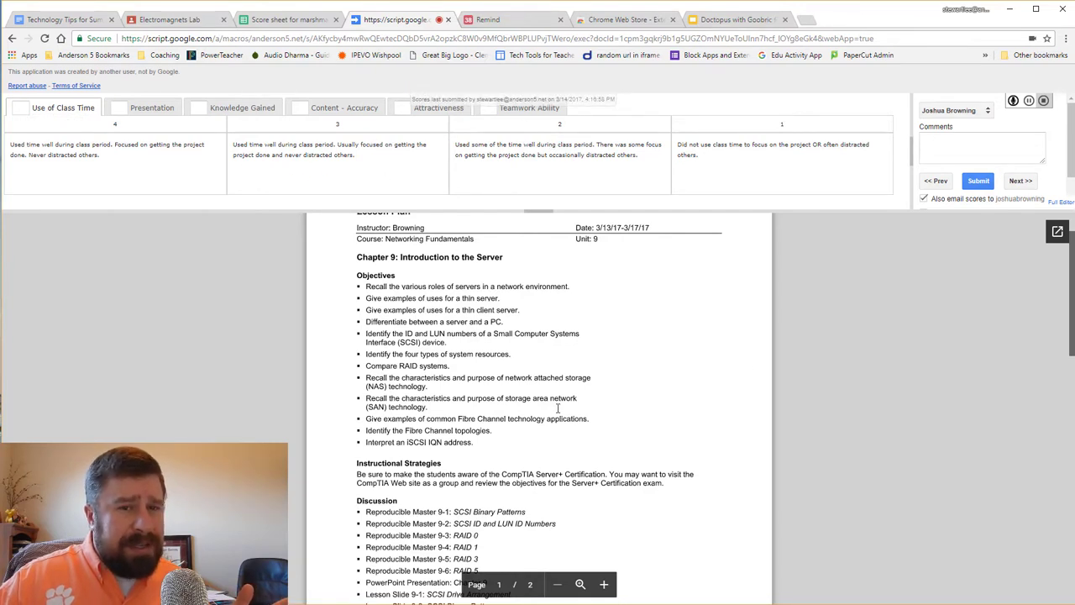
left_click(1020, 183)
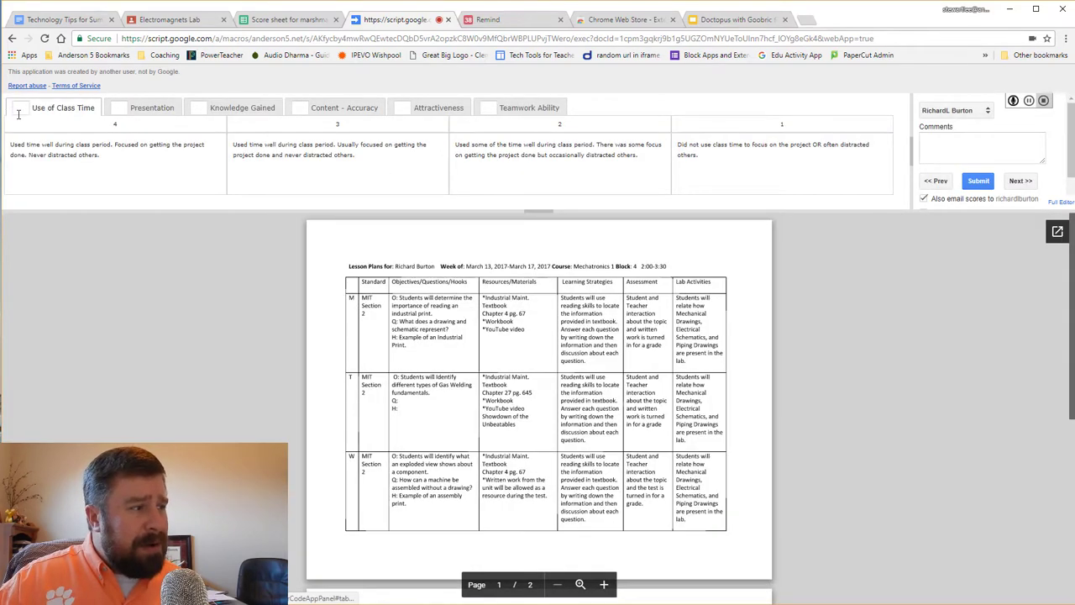
type("43")
- Enter rubric scores 4, 3, 3, 2, 4 and 3 across the six criteria, then start a comment
key("Tab")
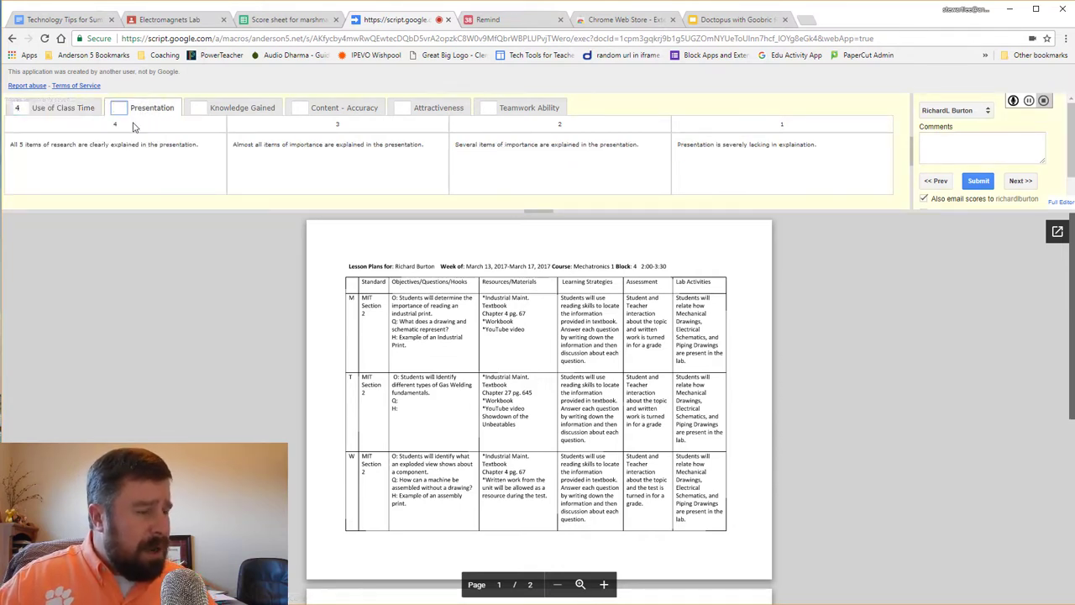
type("3")
left_click(198, 109)
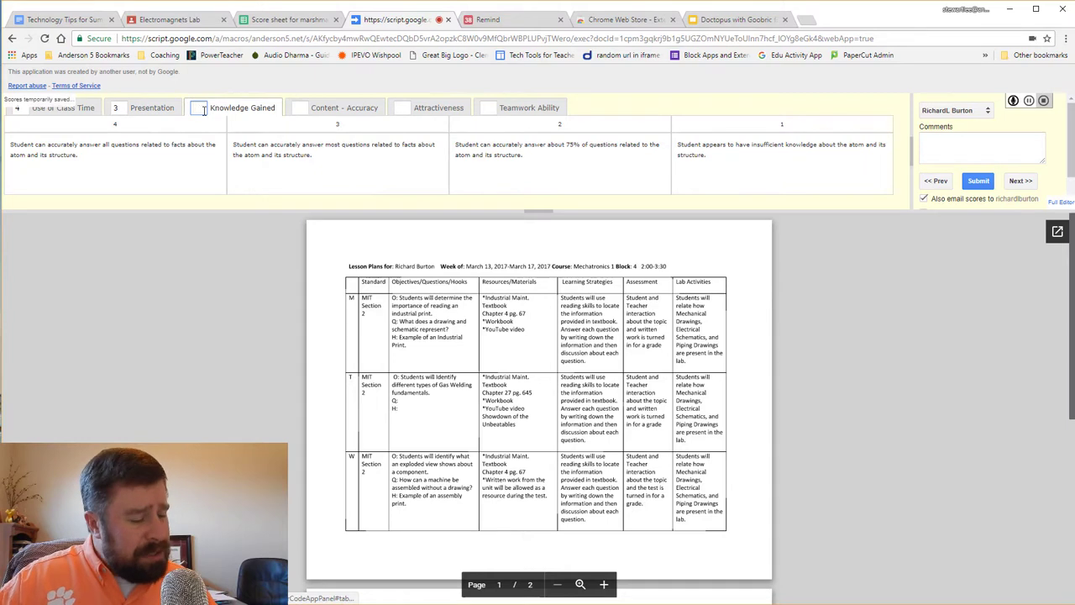
type("3")
left_click(301, 111)
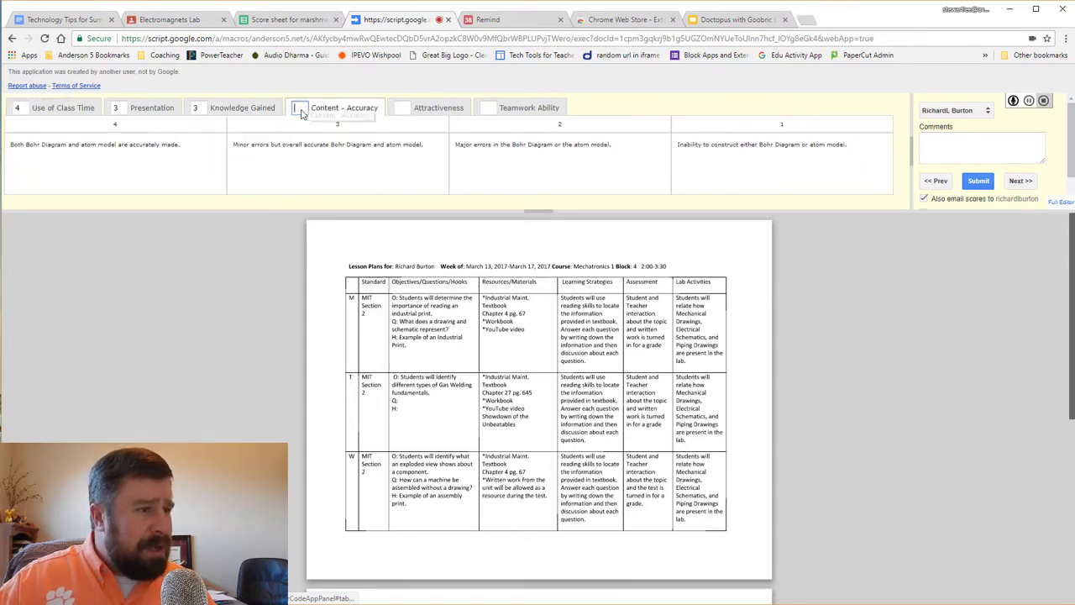
type("2")
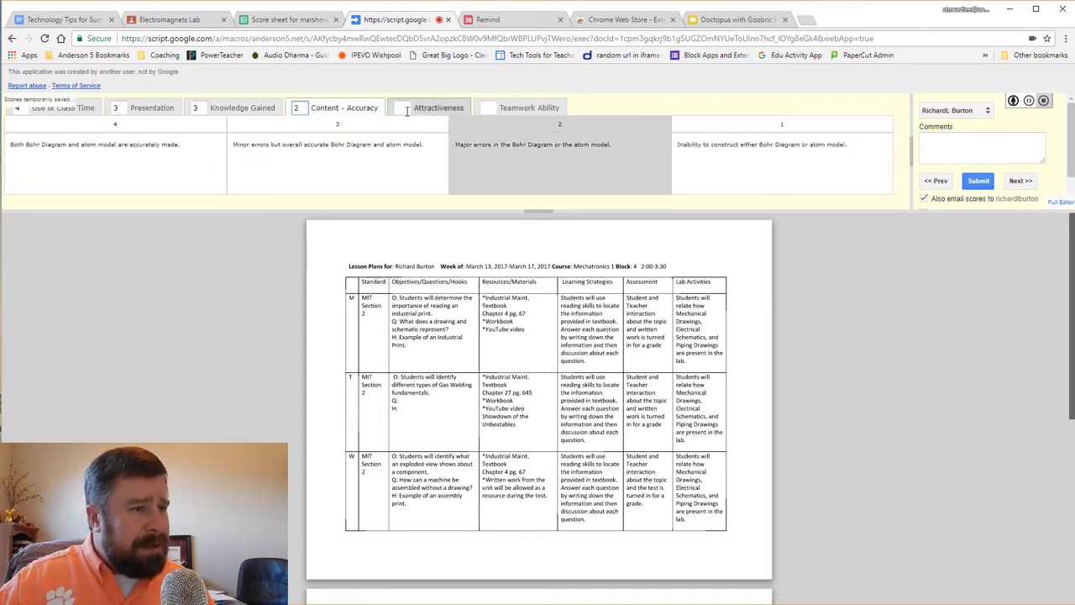
left_click(402, 109)
type("4")
left_click(487, 108)
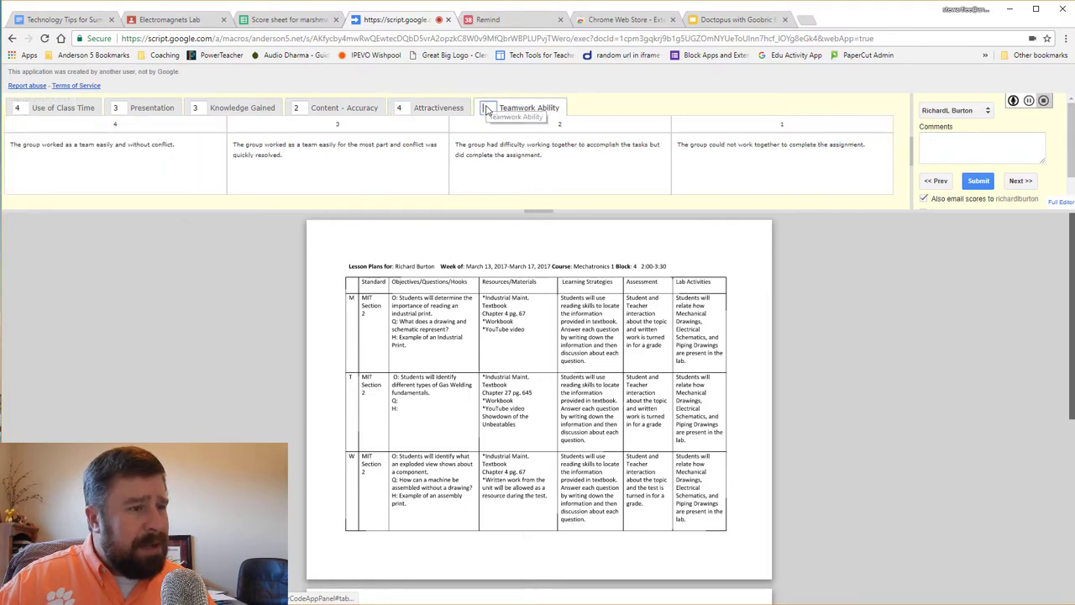
type("3")
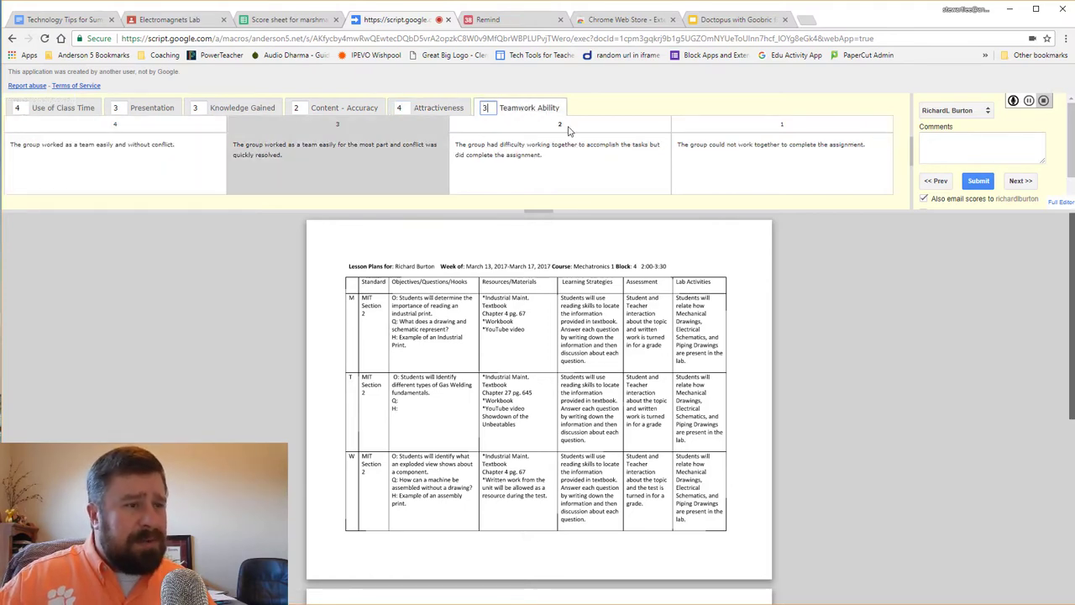
left_click(943, 144)
type("Comment")
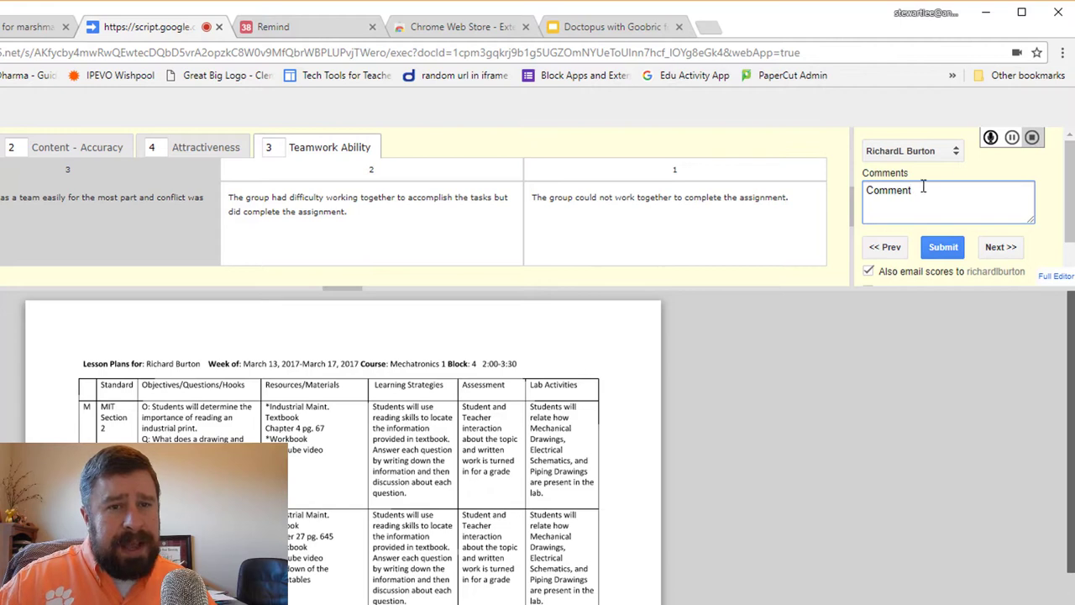
- Record a short voice comment in Goobric, then switch to Remind's class people list
left_click(991, 139)
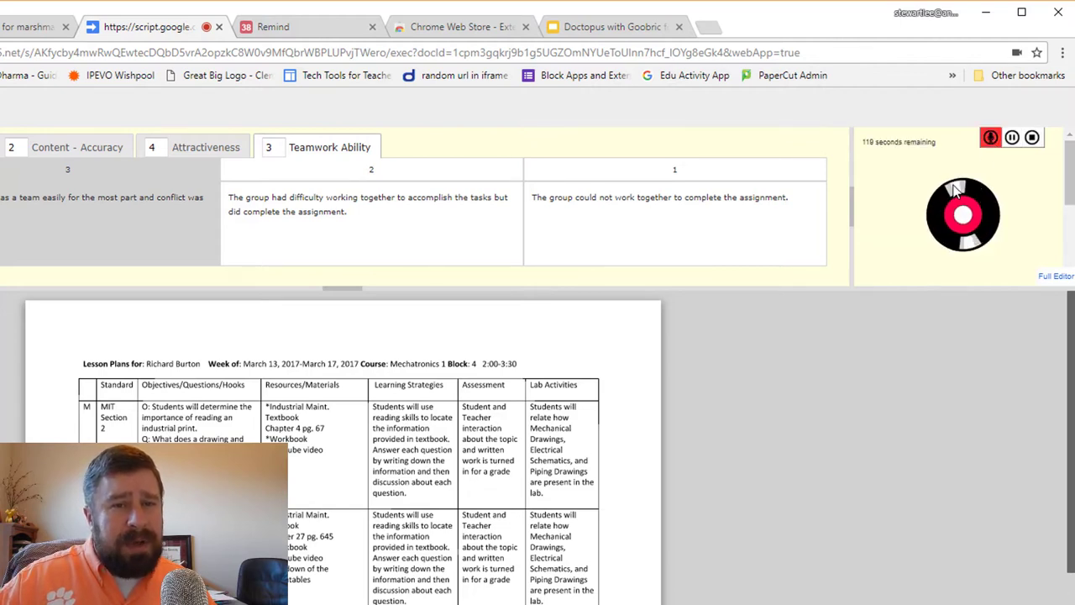
left_click(1032, 138)
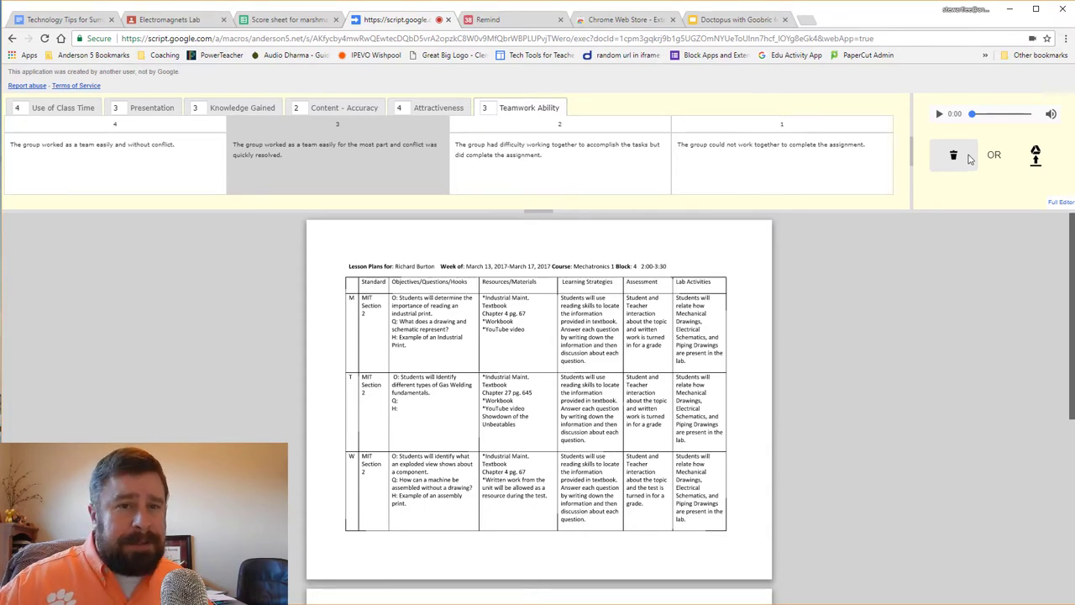
left_click(516, 22)
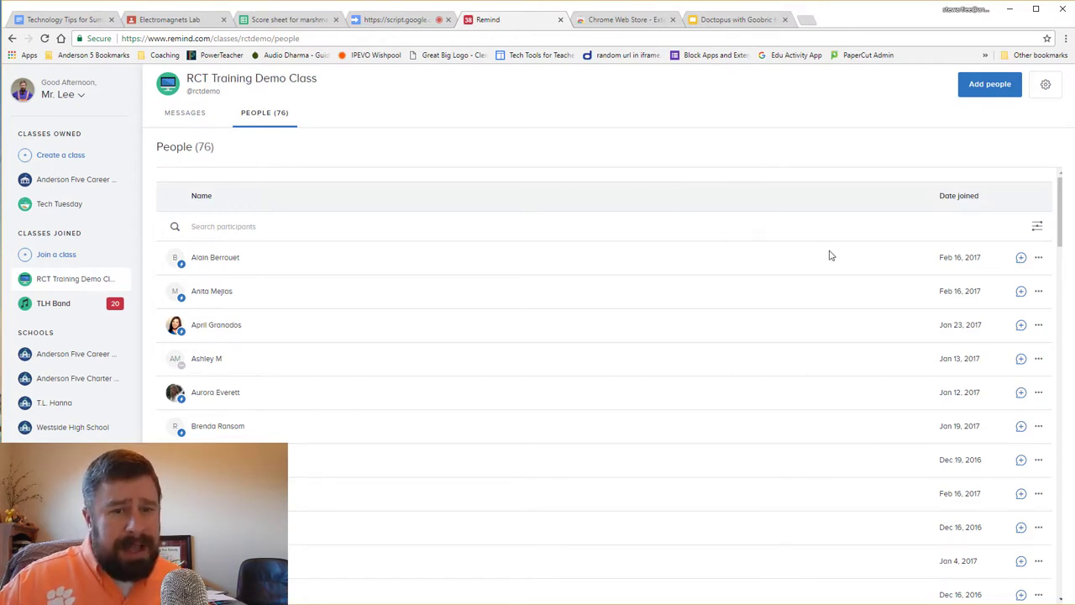
- Open an empty direct-message conversation with the first person in the People list
left_click(1020, 259)
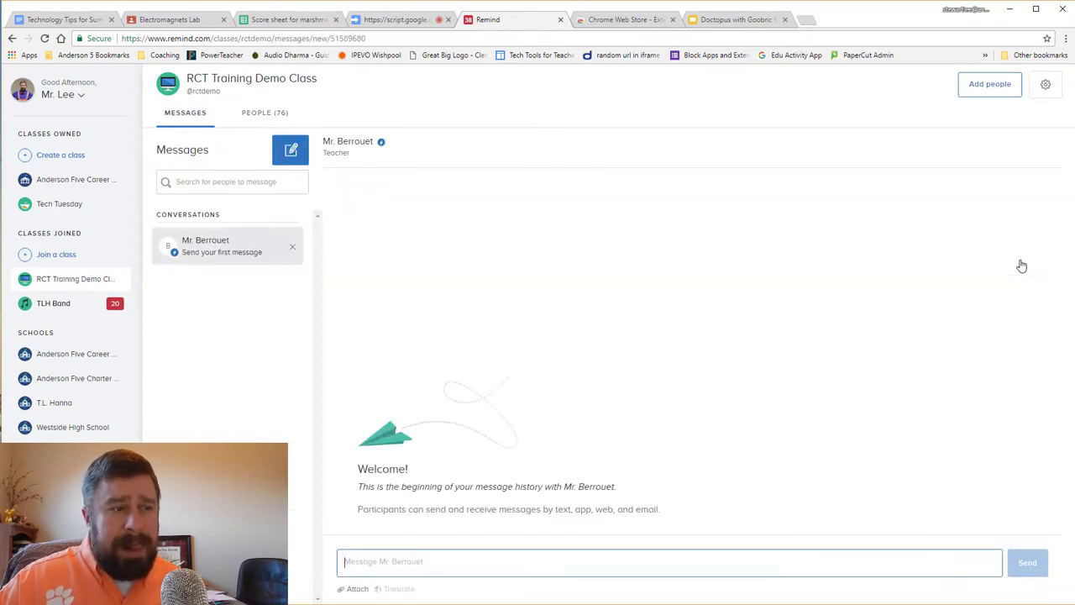